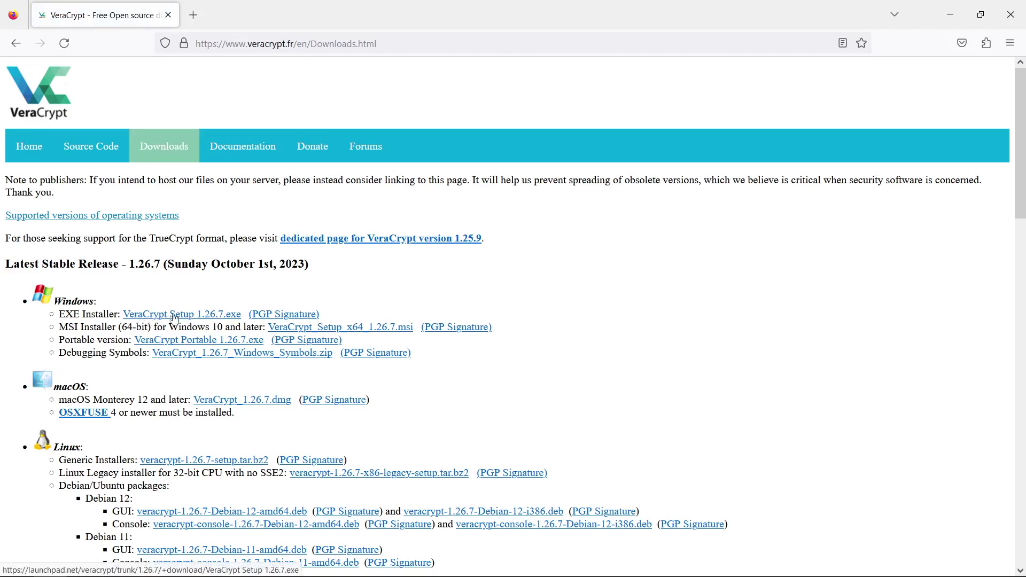
- Download the Windows EXE installer VeraCrypt Setup 1.26.7 and launch VeraCrypt from the desktop
{"action": "left_click", "coordinate": [172, 319]}
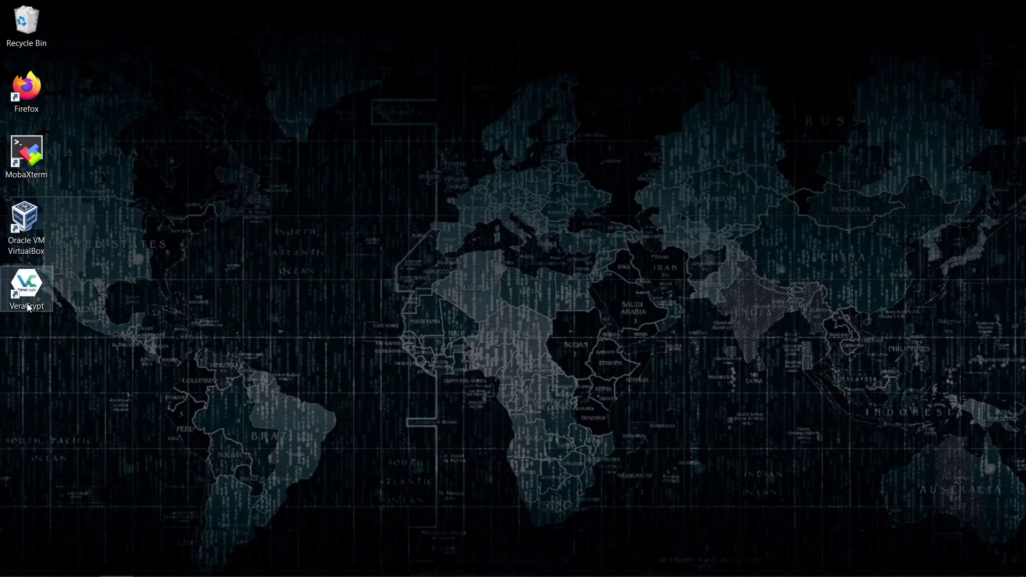
{"action": "double_click", "coordinate": [37, 299]}
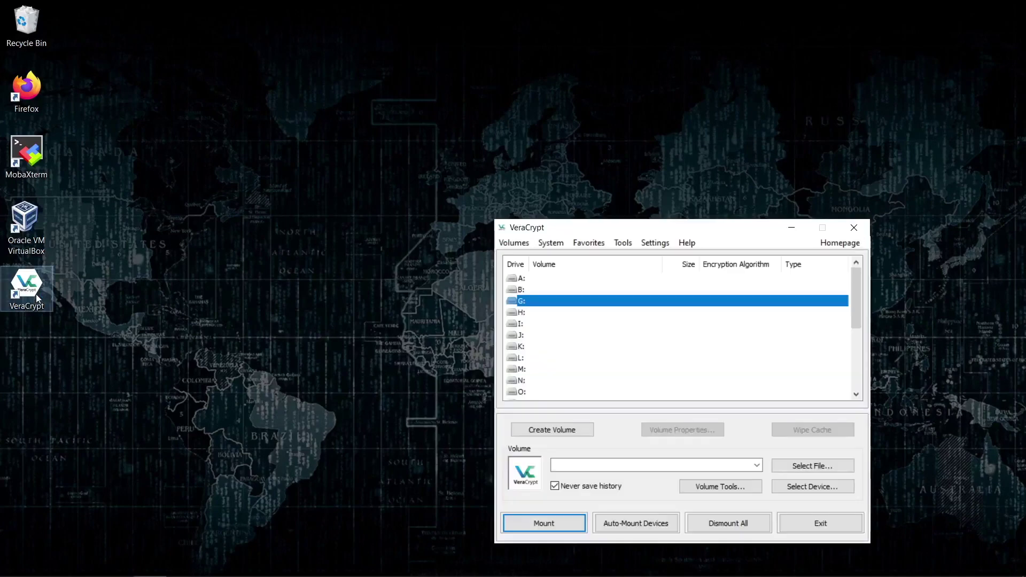
- Check the USB drive in File Explorer's This PC, then choose drive letter G: in VeraCrypt
{"action": "key", "text": "super+e"}
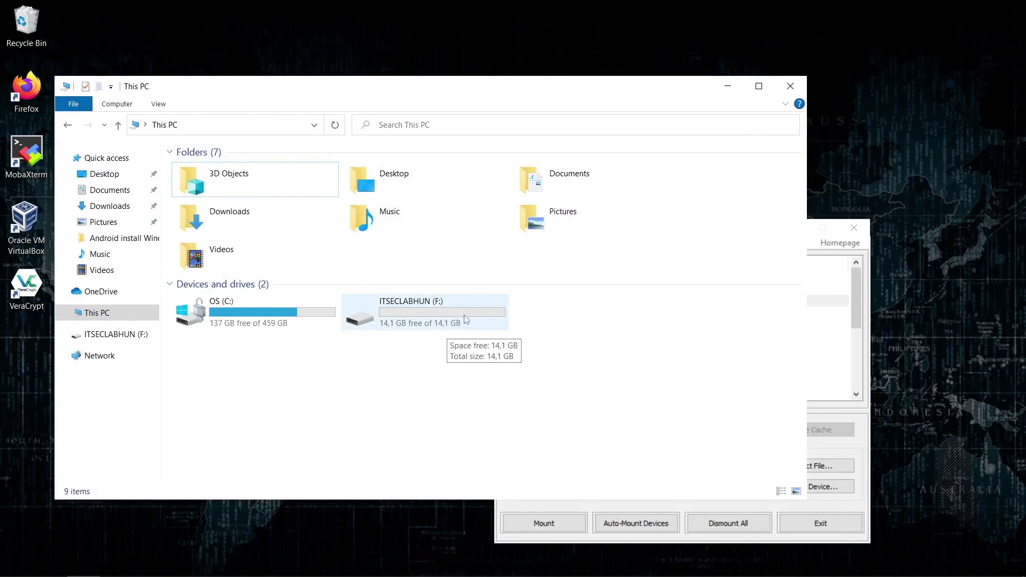
{"action": "left_click", "coordinate": [810, 347]}
{"action": "left_click_drag", "start_coordinate": [681, 228], "coordinate": [573, 223]}
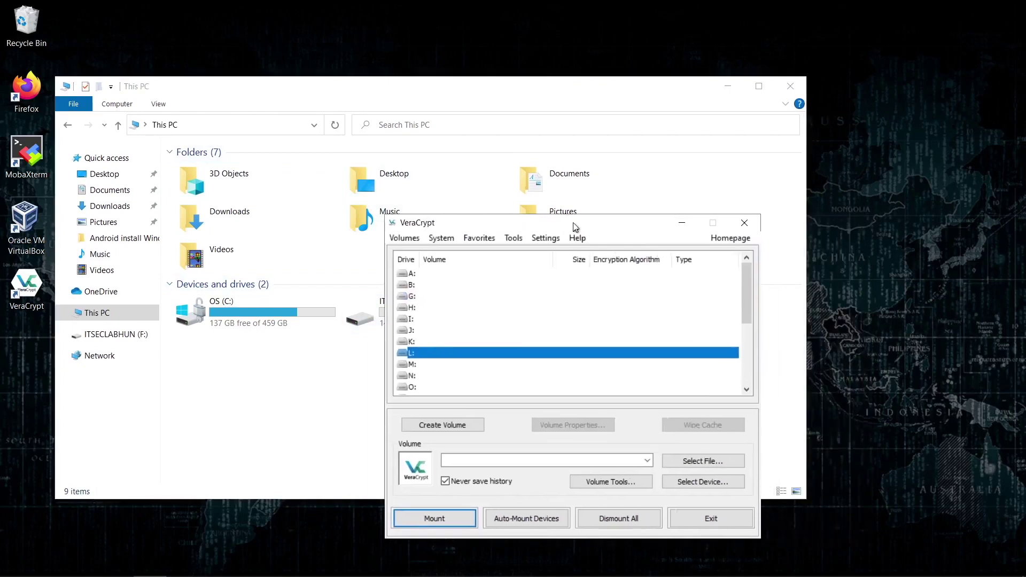
{"action": "left_click", "coordinate": [414, 296]}
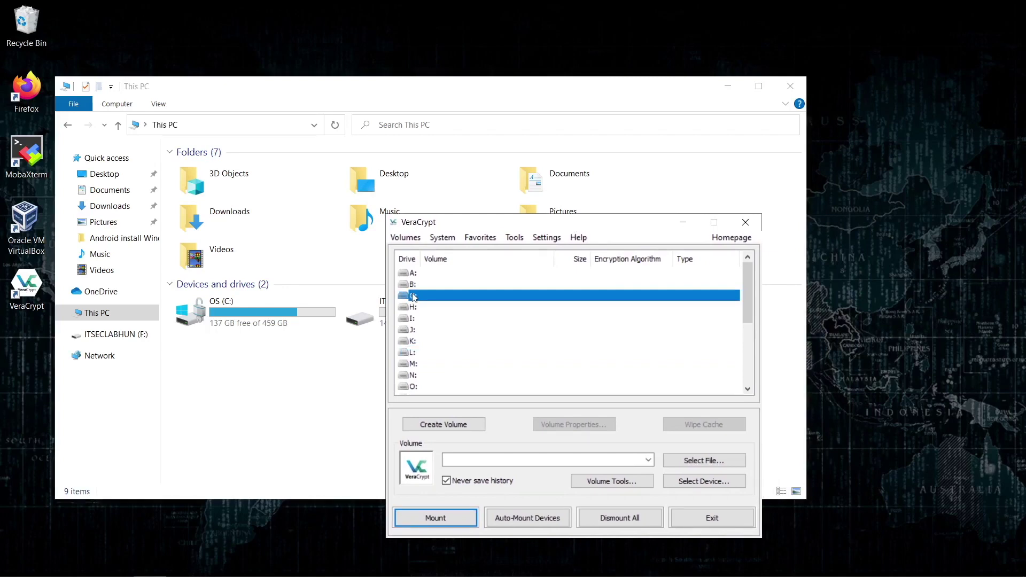
- Start creating a volume that encrypts a non-system partition/drive, with Standard VeraCrypt volume as the type
{"action": "left_click", "coordinate": [464, 426]}
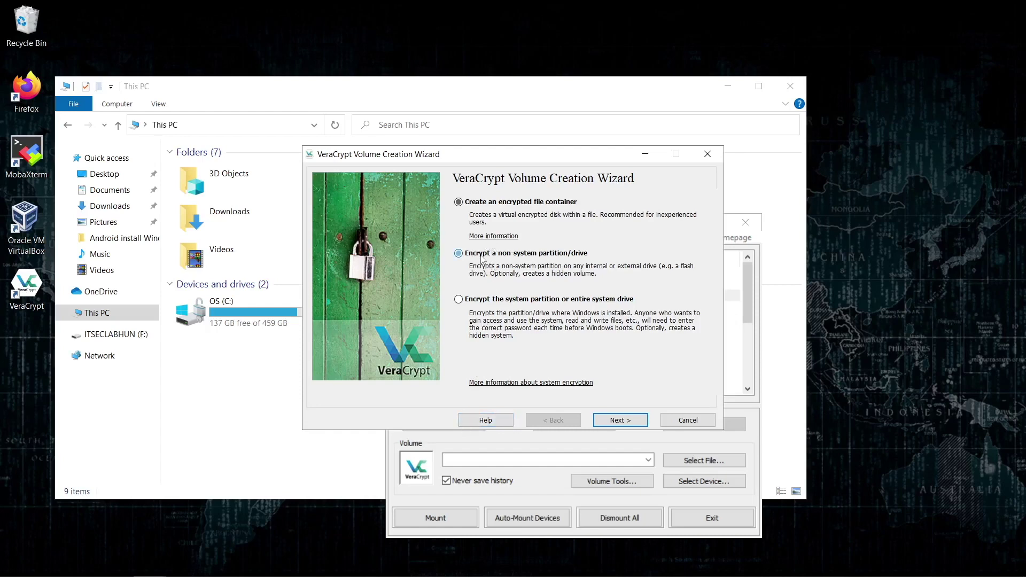
{"action": "left_click", "coordinate": [627, 422]}
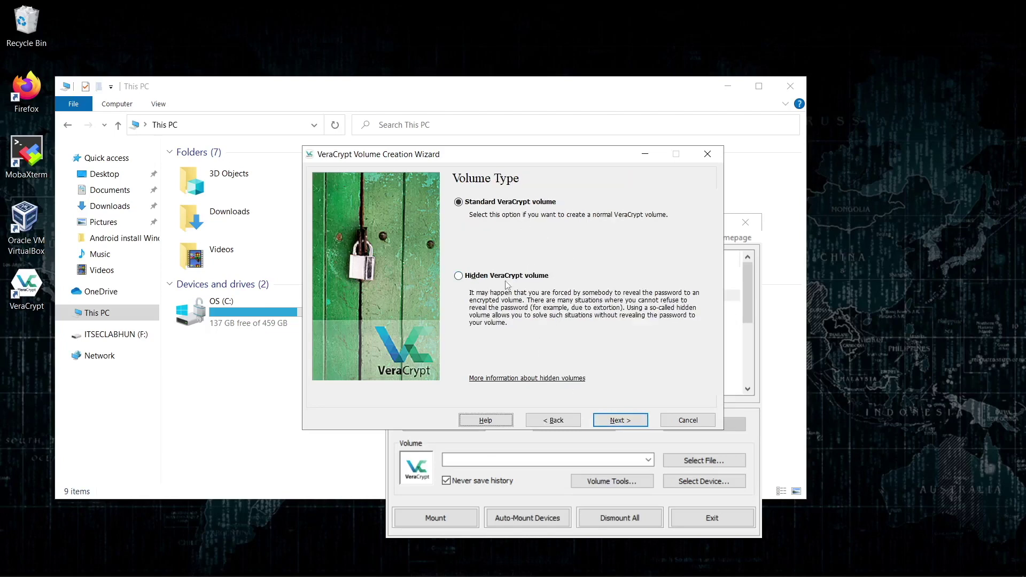
{"action": "left_click", "coordinate": [619, 421]}
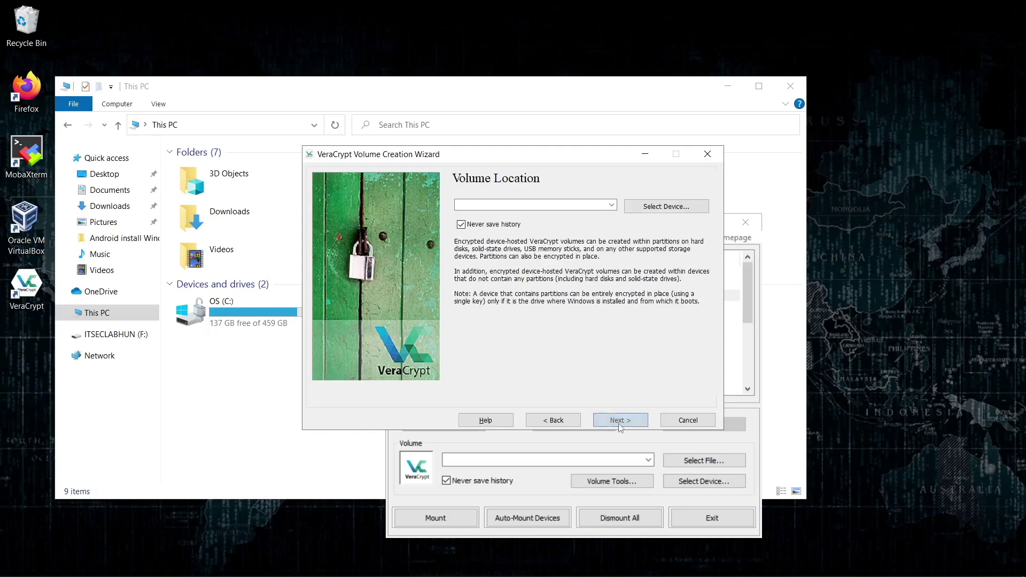
- Set the volume location to the ITSECLABHUN (F:) partition, \Device\Harddisk3\Partition2, after checking the drive in File Explorer
{"action": "left_click", "coordinate": [679, 208]}
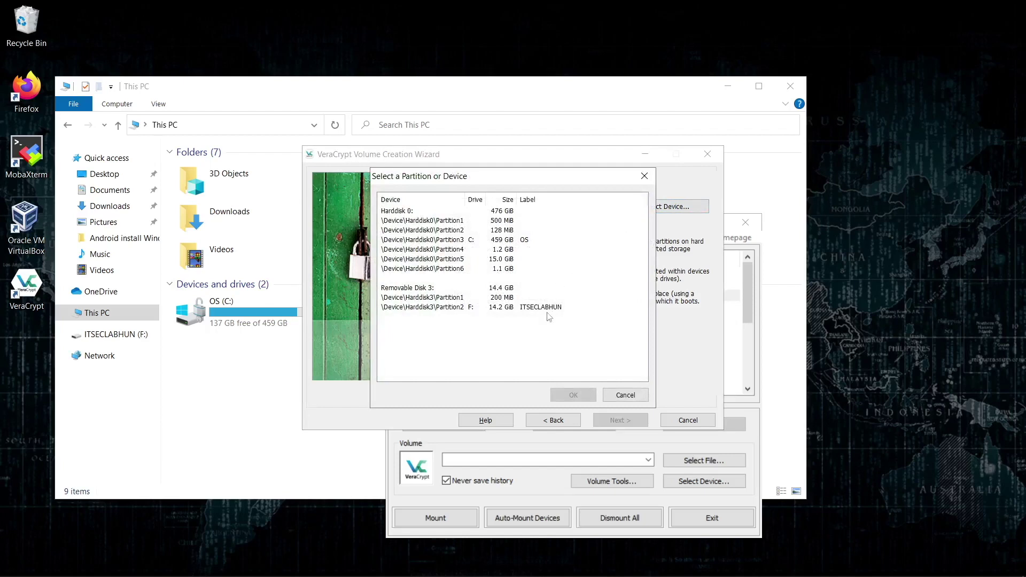
{"action": "left_click", "coordinate": [499, 308]}
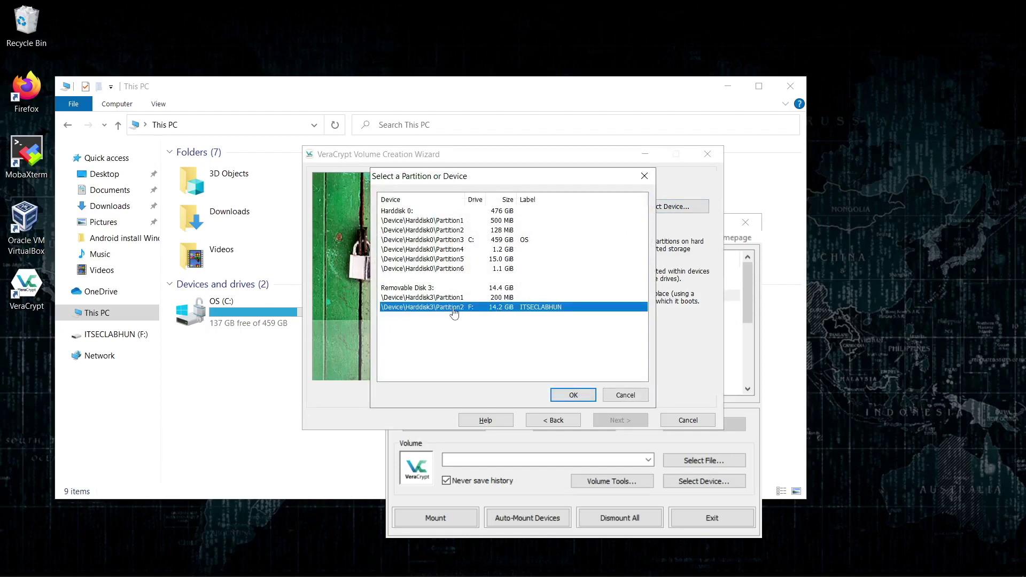
{"action": "left_click", "coordinate": [574, 395]}
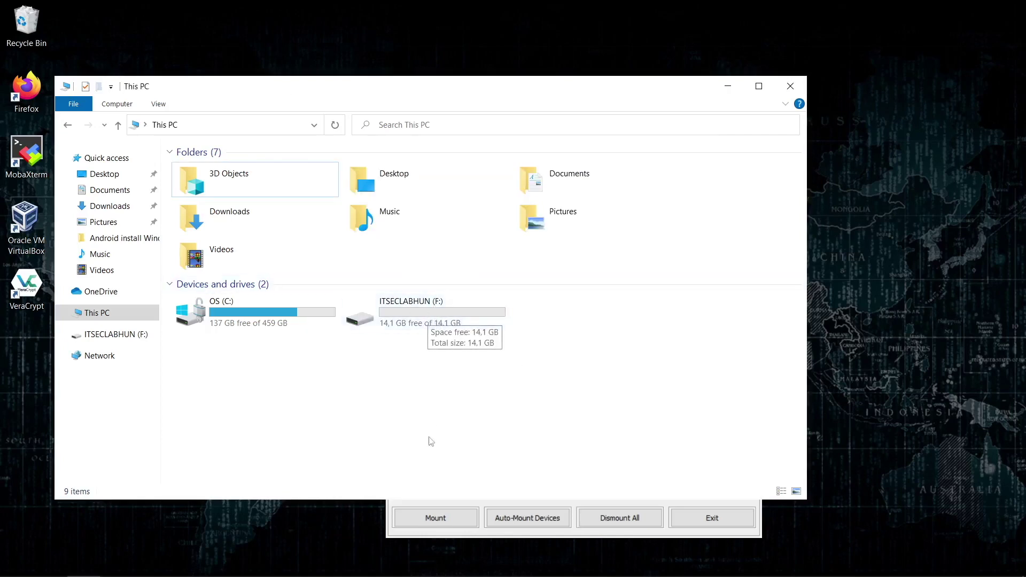
{"action": "left_click", "coordinate": [390, 511]}
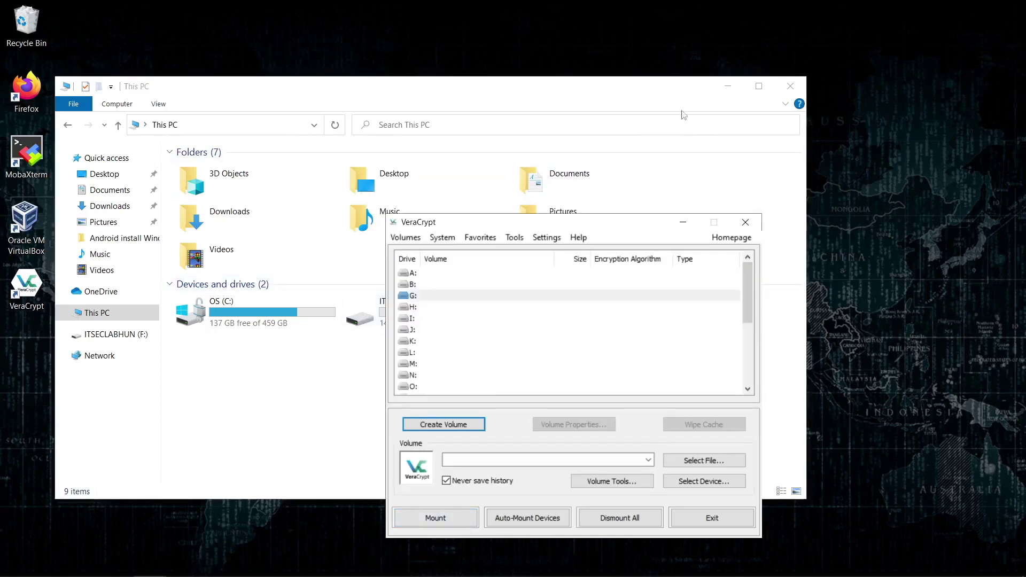
{"action": "left_click", "coordinate": [727, 86]}
{"action": "left_click", "coordinate": [547, 154]}
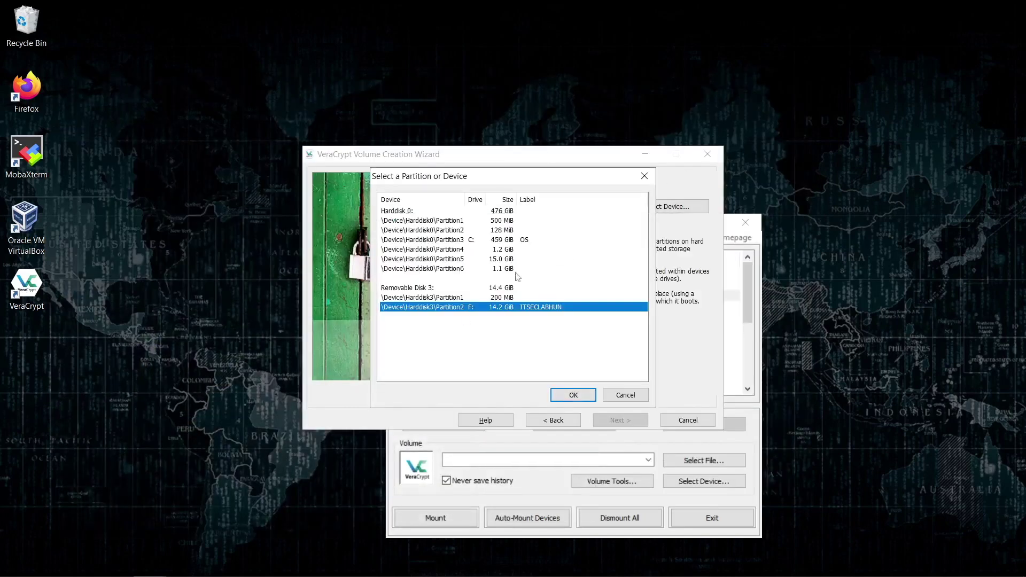
{"action": "left_click", "coordinate": [573, 396]}
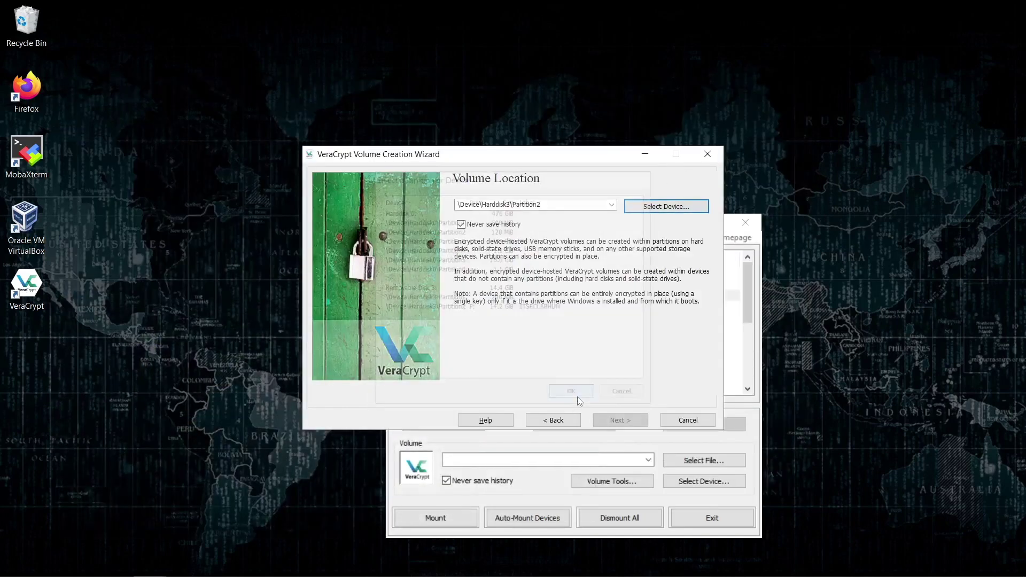
- Accept AES encryption with the SHA-512 hash algorithm and proceed to the volume password page
{"action": "left_click", "coordinate": [609, 421]}
{"action": "left_click", "coordinate": [609, 422]}
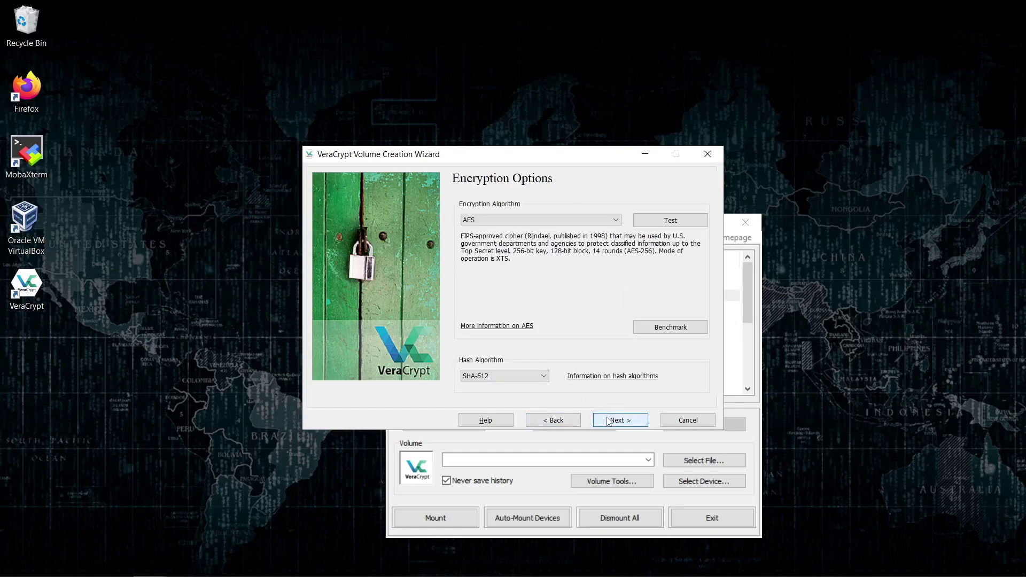
{"action": "left_click", "coordinate": [608, 422]}
{"action": "left_click", "coordinate": [609, 422]}
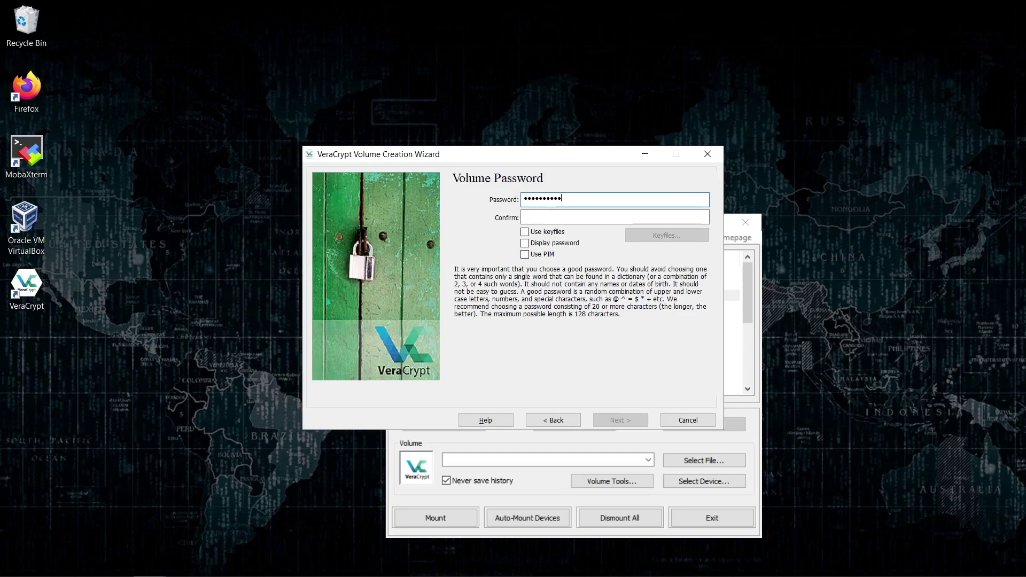
- Enter and confirm the volume password, agreeing to use a short one
{"action": "left_click", "coordinate": [615, 217]}
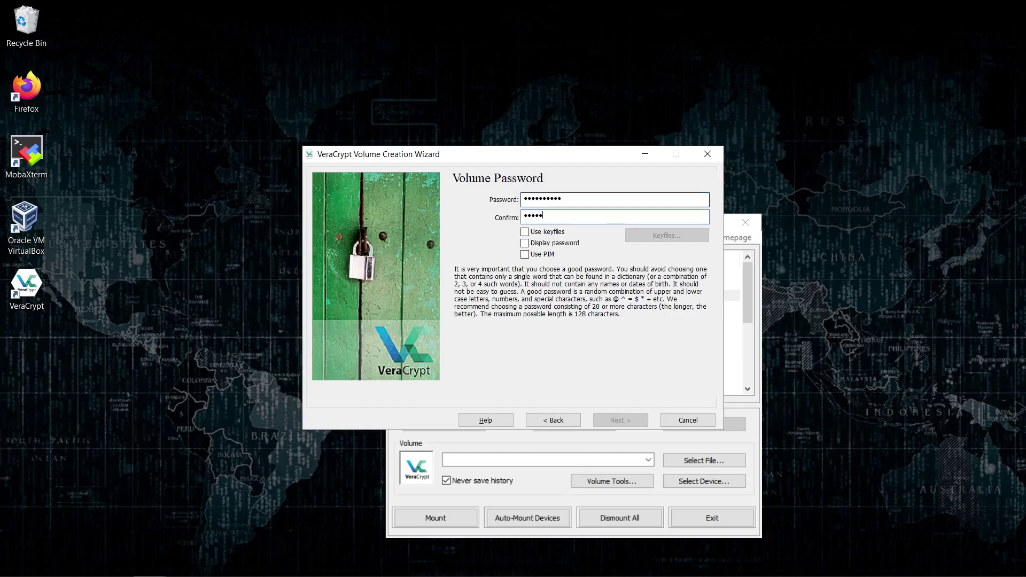
{"action": "type", "text": "••"}
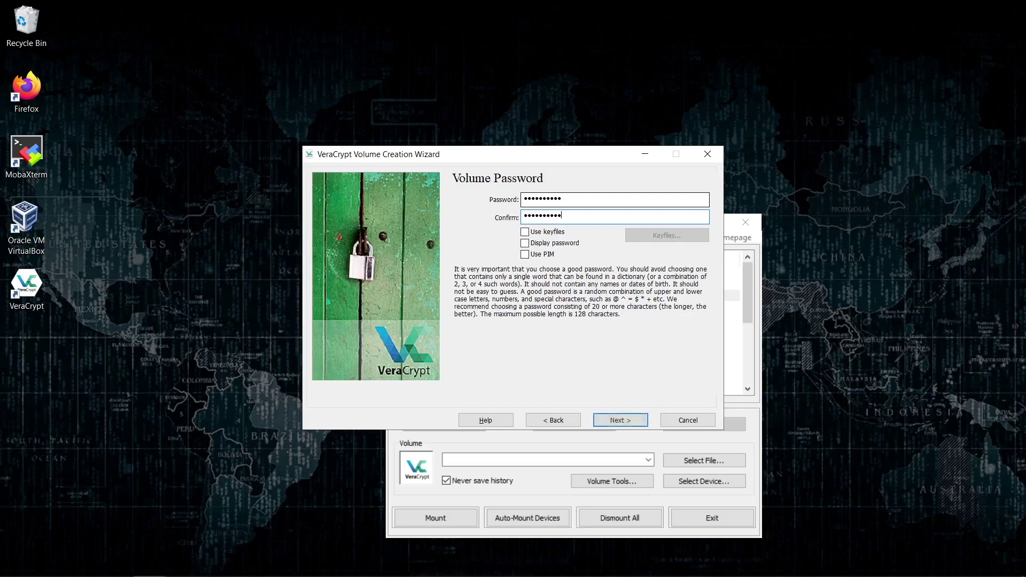
{"action": "left_click", "coordinate": [629, 422]}
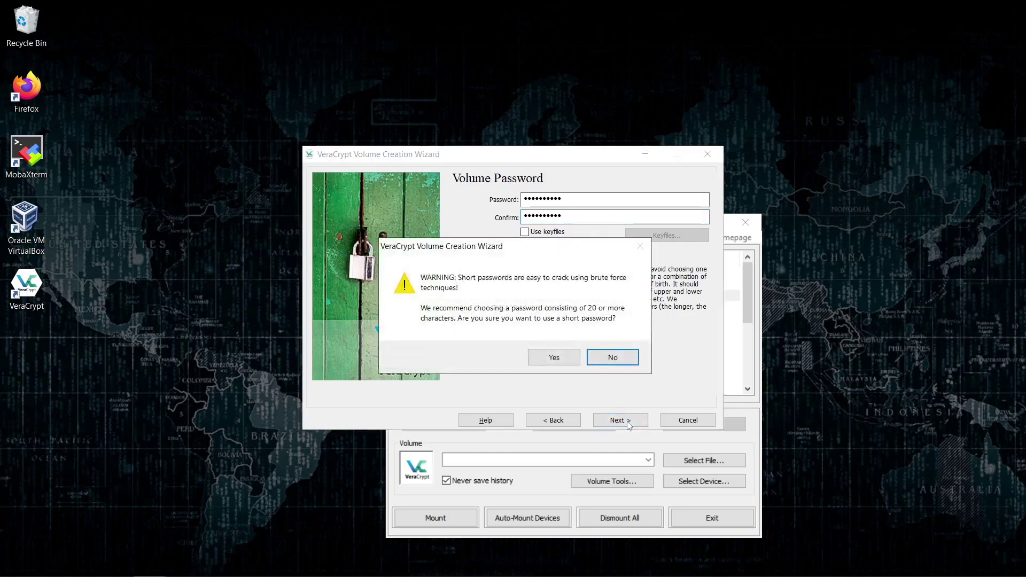
{"action": "left_click", "coordinate": [554, 357]}
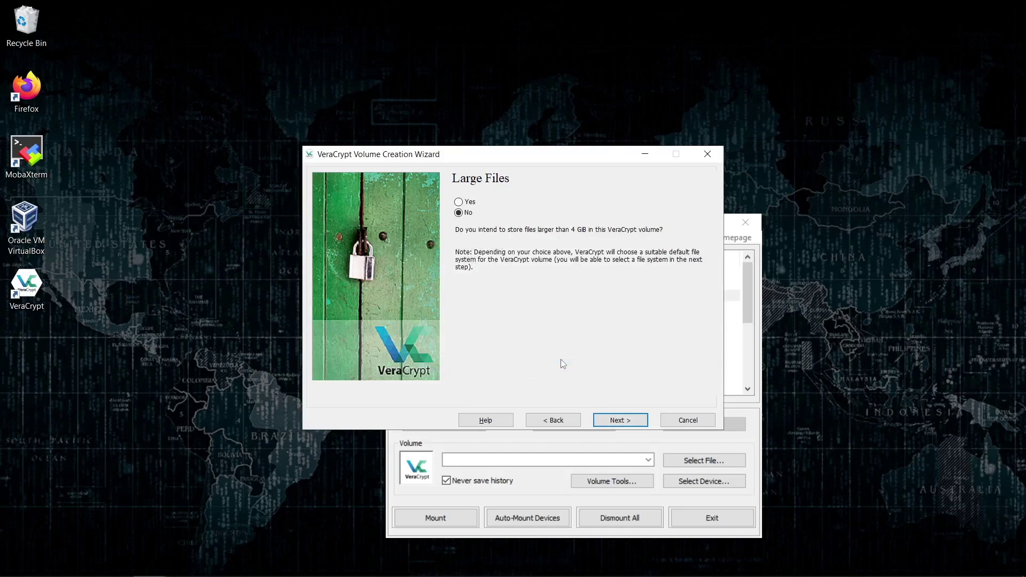
- Keep large file storage set to No and enable Quick Format for the FAT volume
{"action": "left_click", "coordinate": [621, 421]}
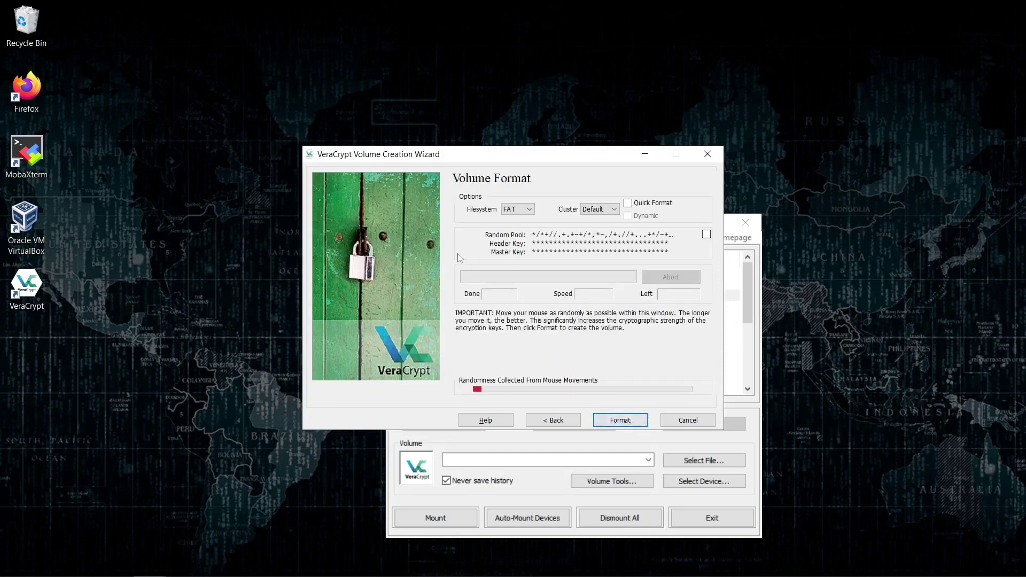
{"action": "left_click", "coordinate": [647, 203]}
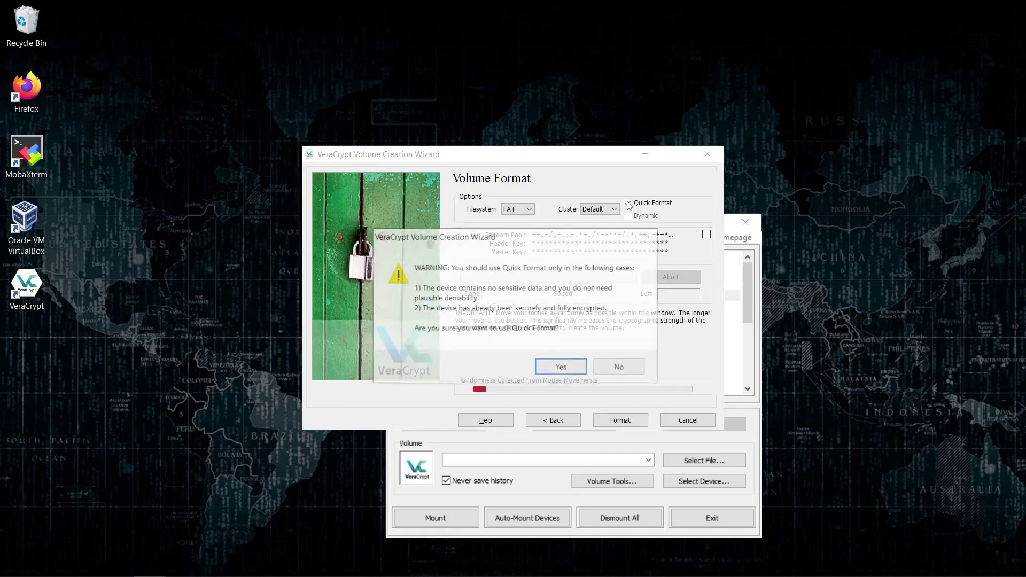
{"action": "left_click", "coordinate": [562, 369]}
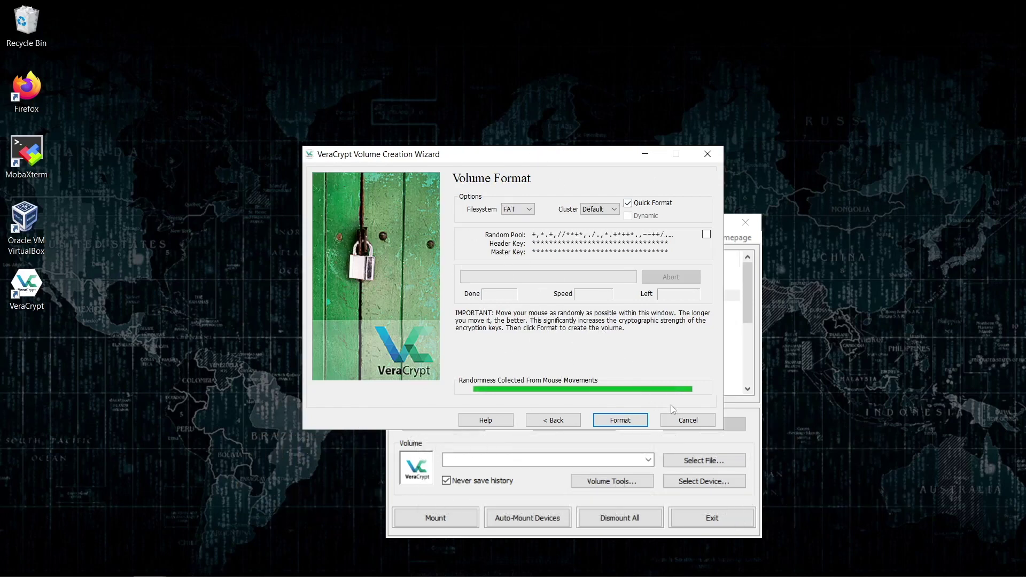
- Format the selected partition, agree to erase its files, and exit the volume creation wizard
{"action": "left_click", "coordinate": [626, 421]}
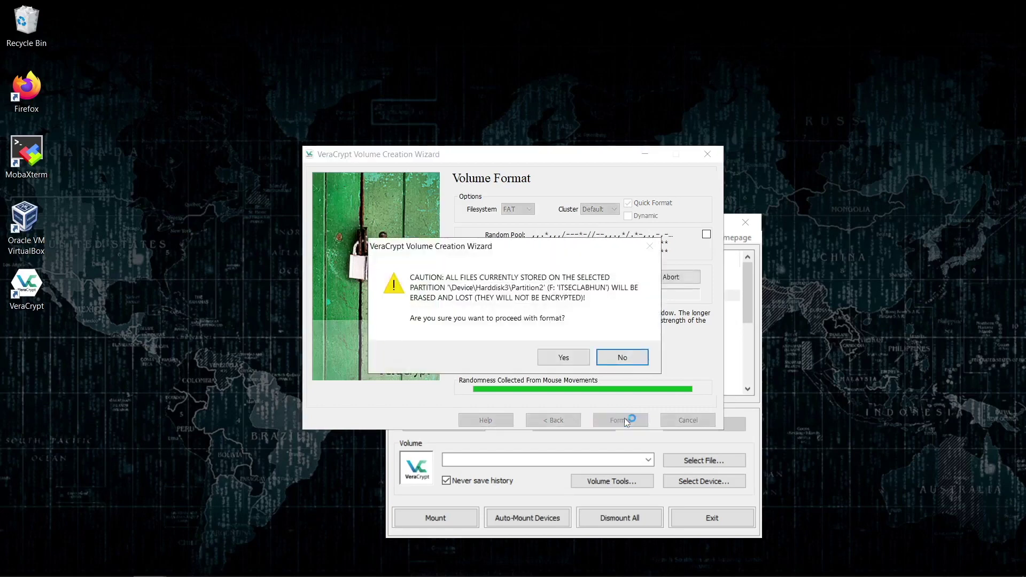
{"action": "left_click", "coordinate": [563, 363]}
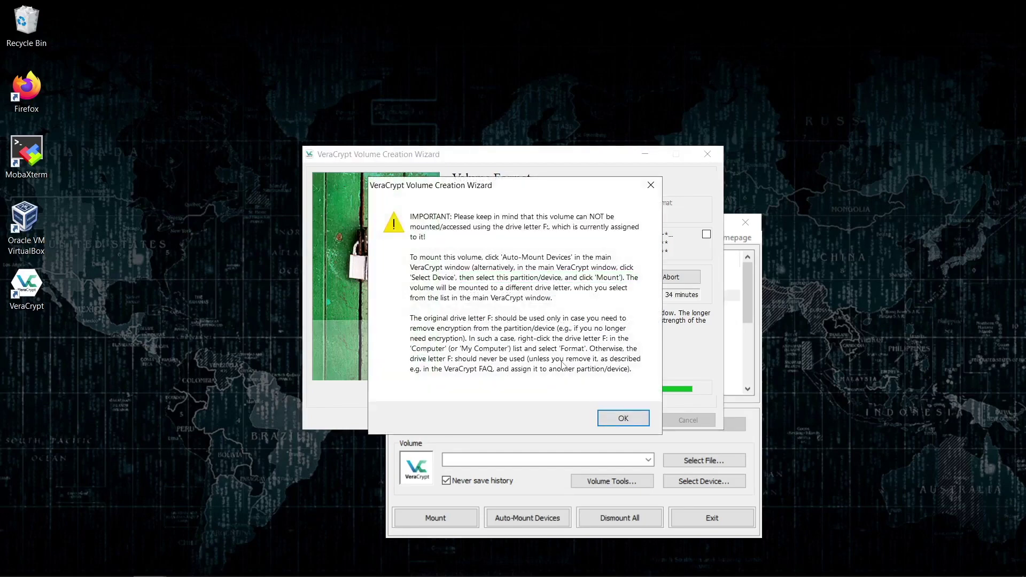
{"action": "left_click", "coordinate": [619, 419]}
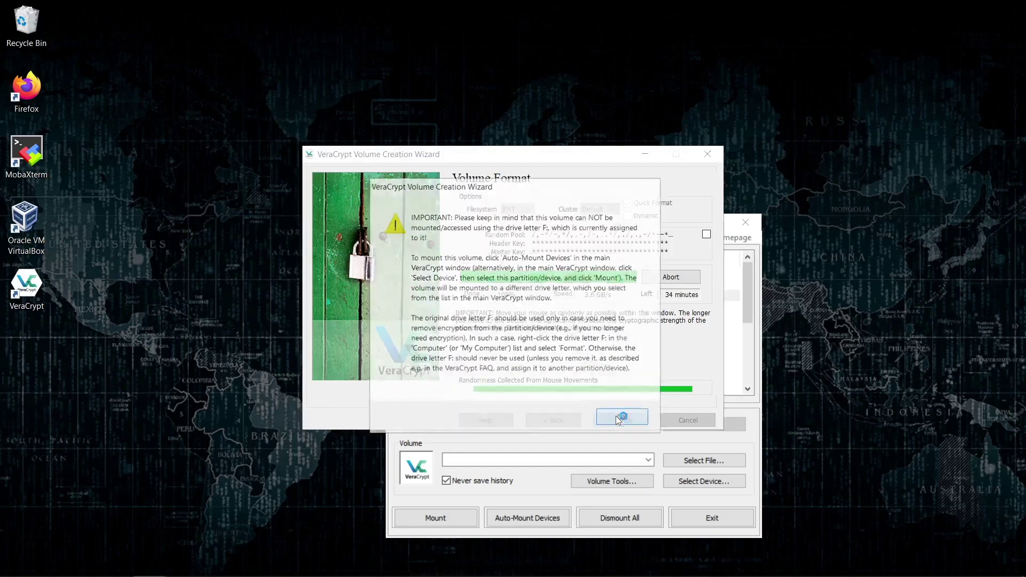
{"action": "left_click", "coordinate": [594, 341]}
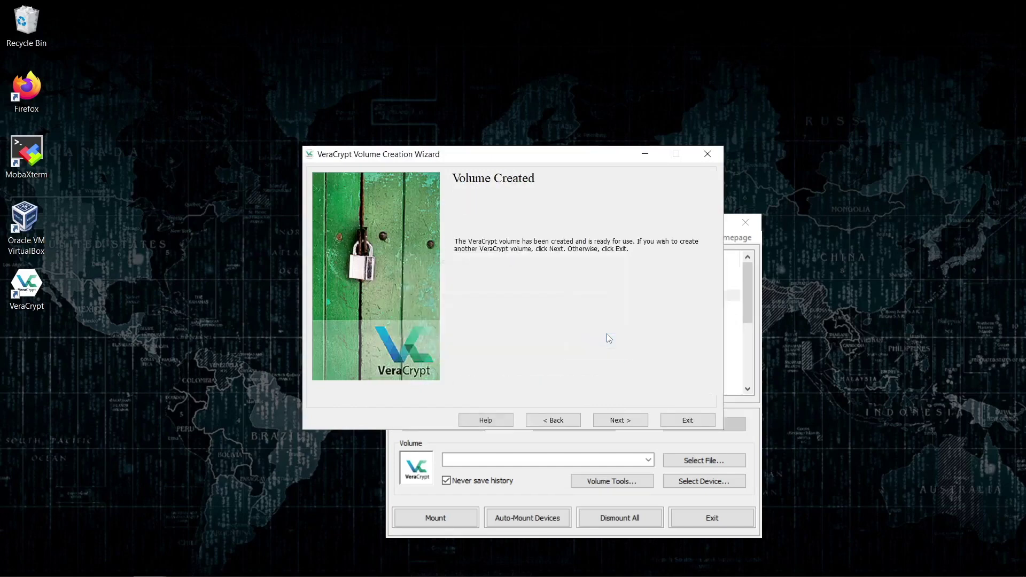
{"action": "left_click", "coordinate": [688, 420]}
- Auto-mount the encrypted partition as drive G: by entering the volume password
{"action": "left_click", "coordinate": [415, 297]}
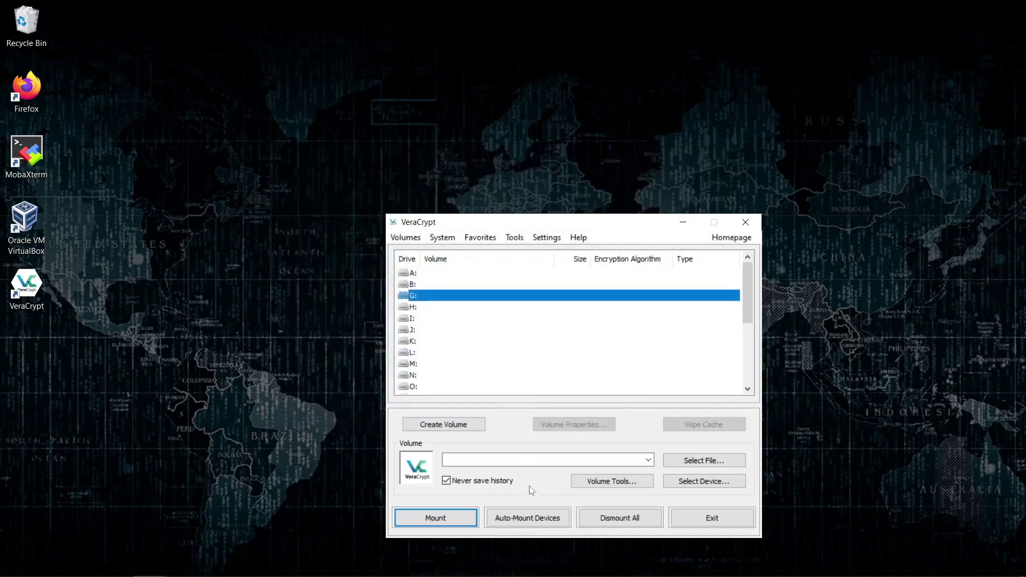
{"action": "left_click", "coordinate": [539, 520]}
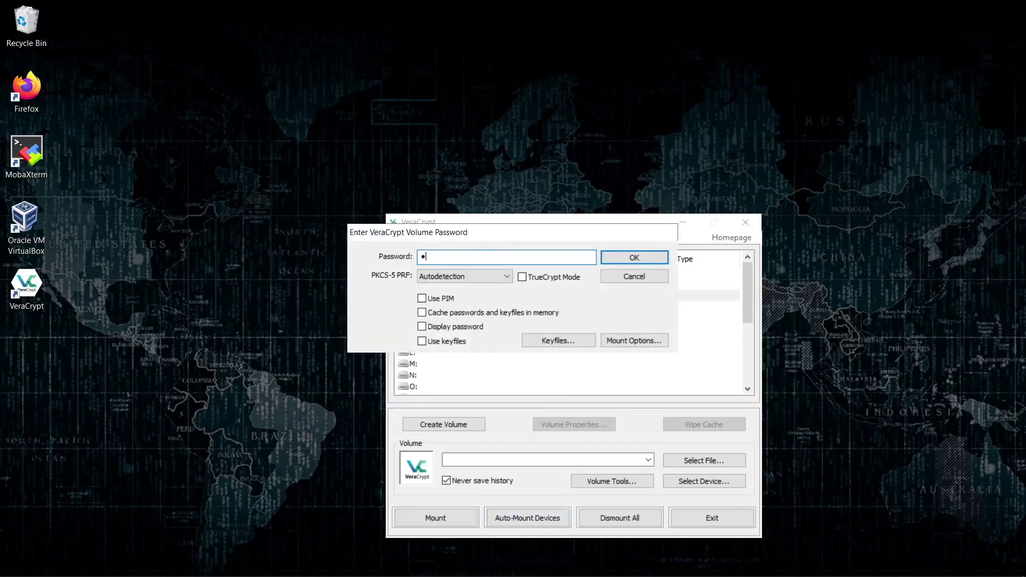
{"action": "type", "text": "••"}
{"action": "left_click", "coordinate": [612, 261]}
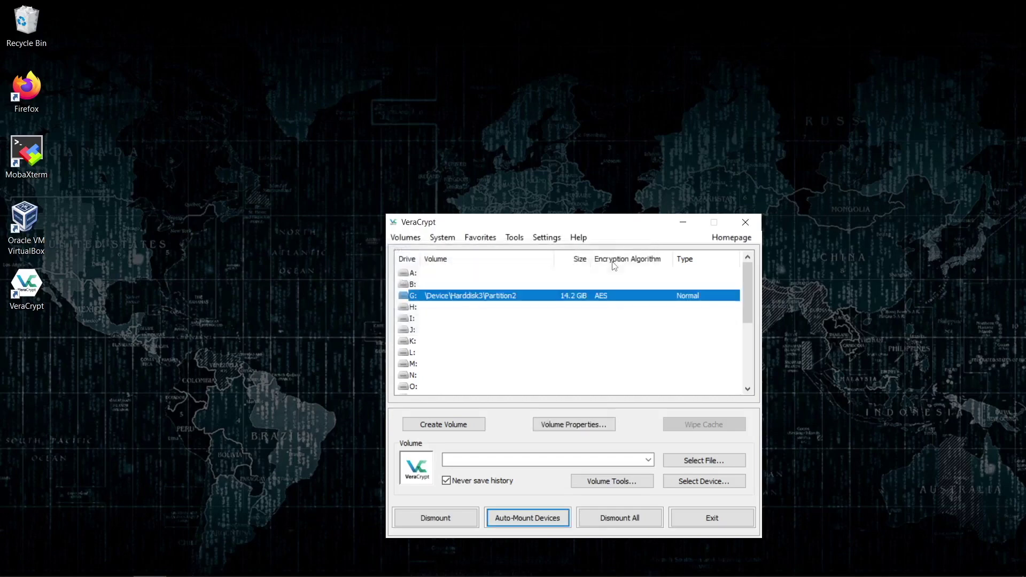
- Open encrypted drive G: in File Explorer and create a new text document named GOOD on it
{"action": "key", "text": "super+e"}
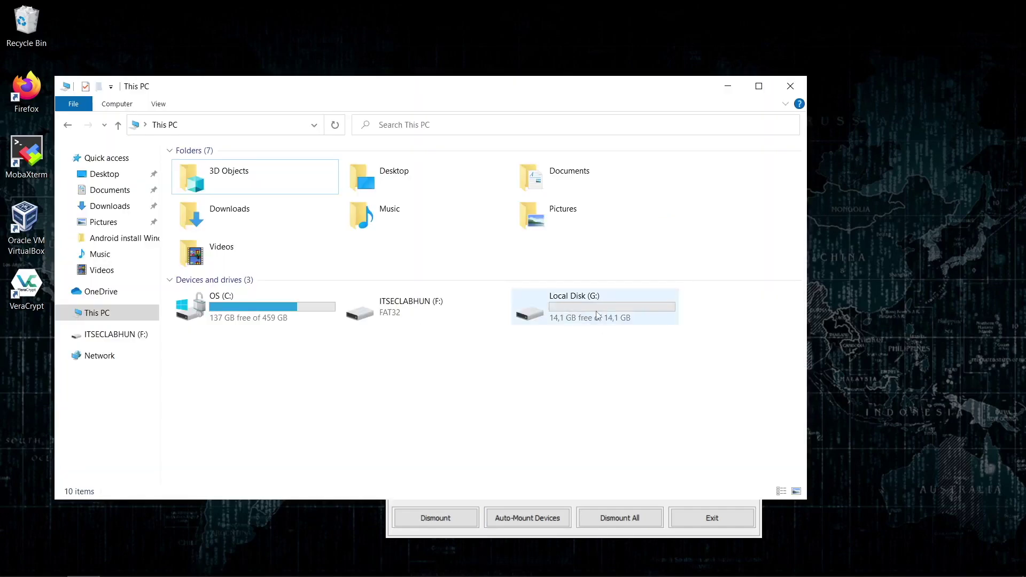
{"action": "double_click", "coordinate": [588, 314]}
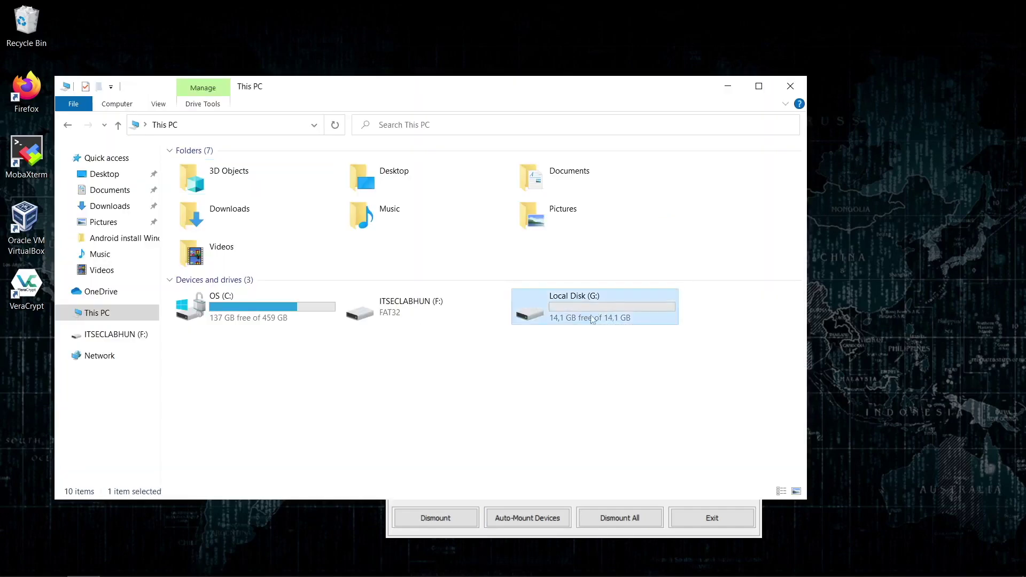
{"action": "right_click", "coordinate": [297, 258]}
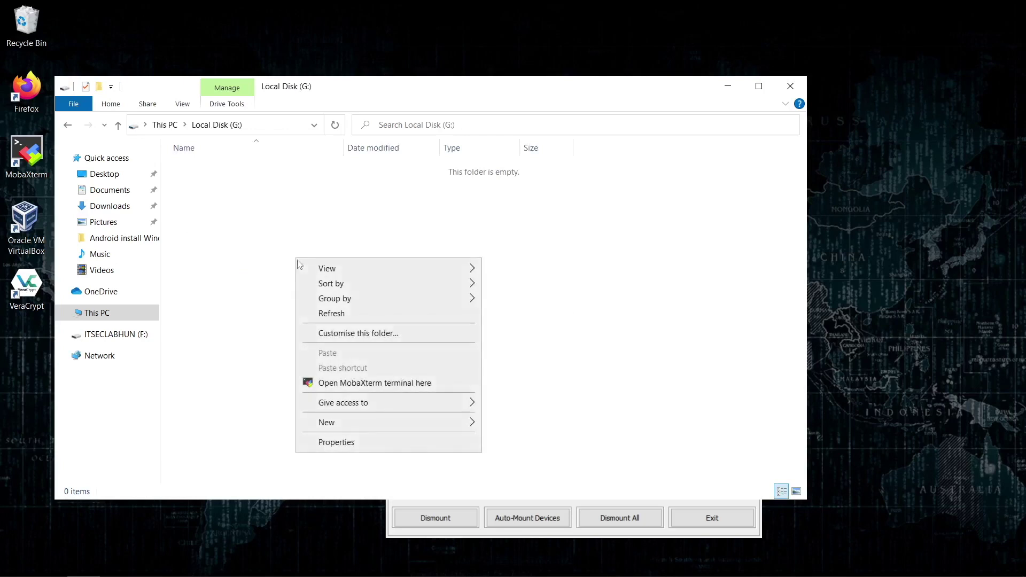
{"action": "mouse_move", "coordinate": [384, 425]}
{"action": "left_click", "coordinate": [526, 391]}
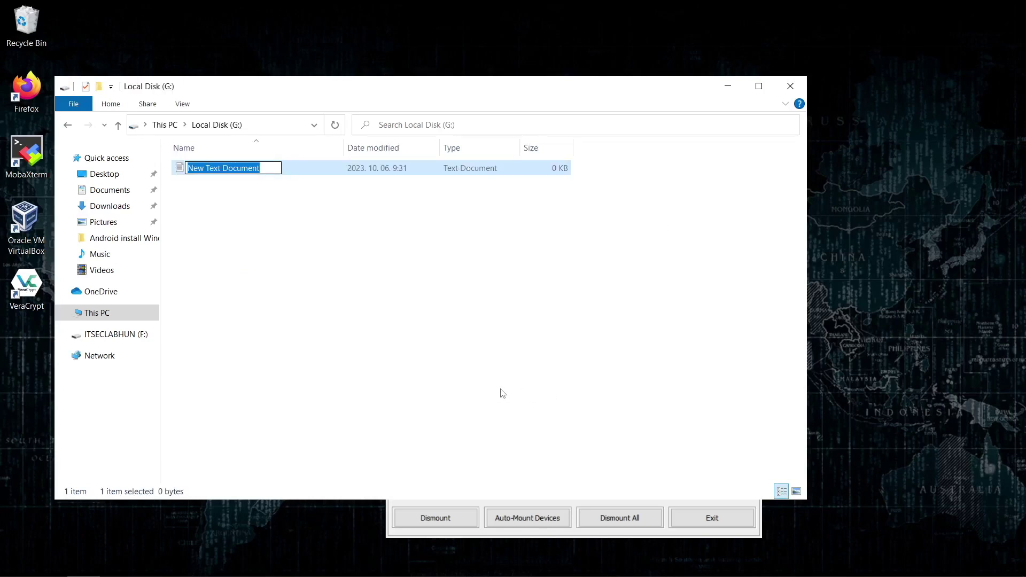
{"action": "type", "text": "G"}
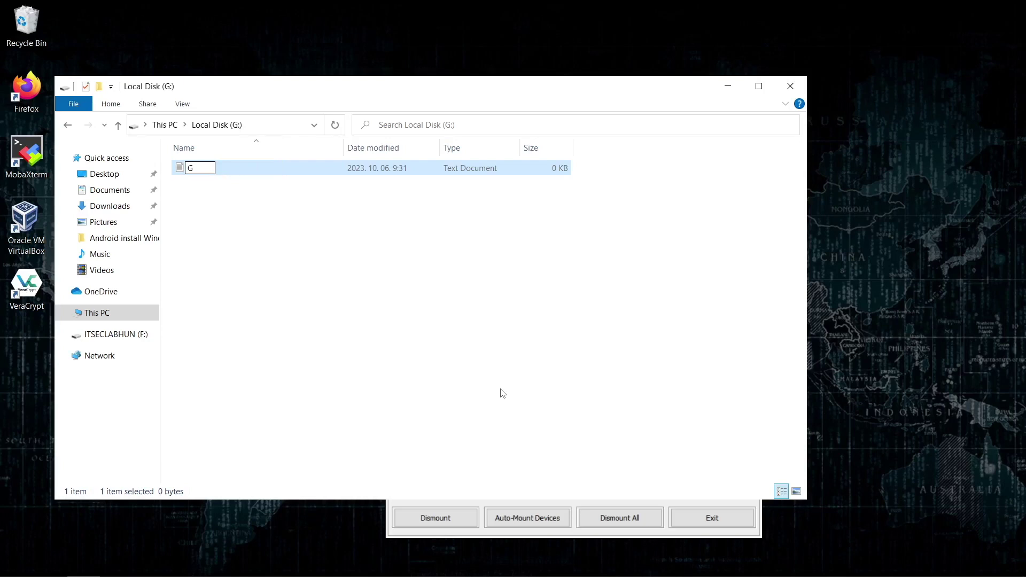
{"action": "type", "text": "OOD"}
{"action": "key", "text": "Return"}
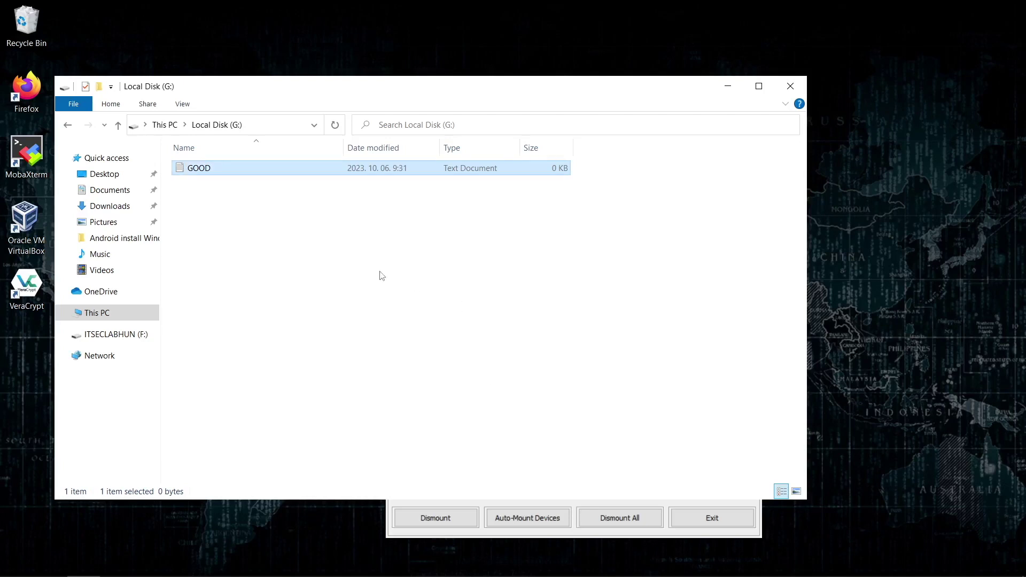
- Write "Encryption file" in the GOOD text document, save it, and close Notepad
{"action": "double_click", "coordinate": [266, 170]}
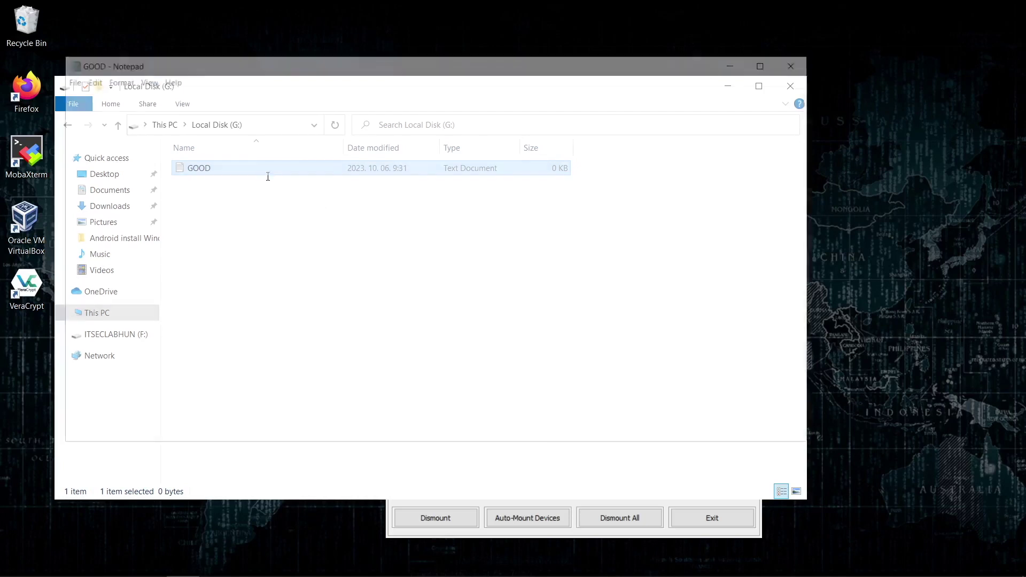
{"action": "type", "text": "Enc"}
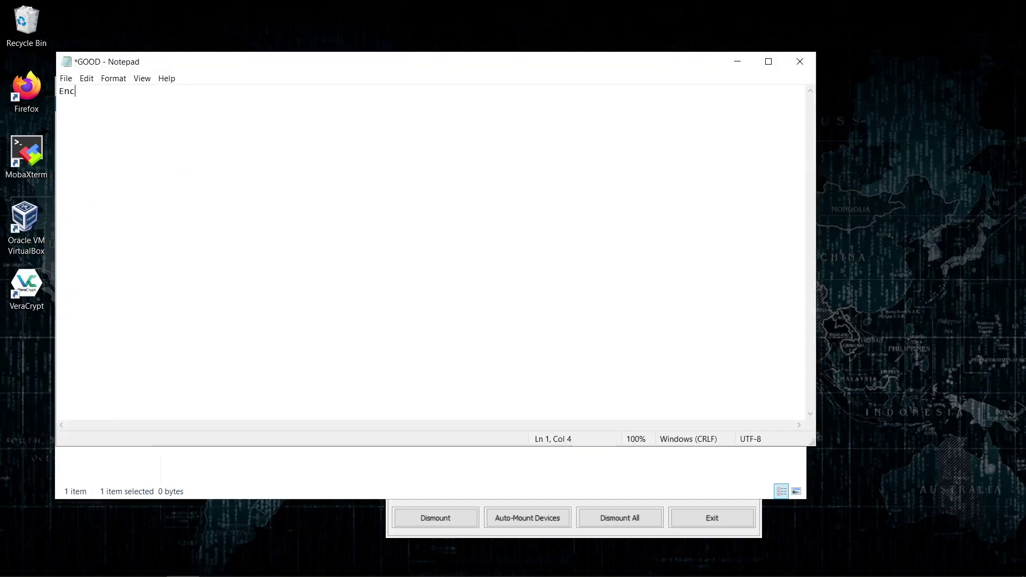
{"action": "type", "text": "ryption"}
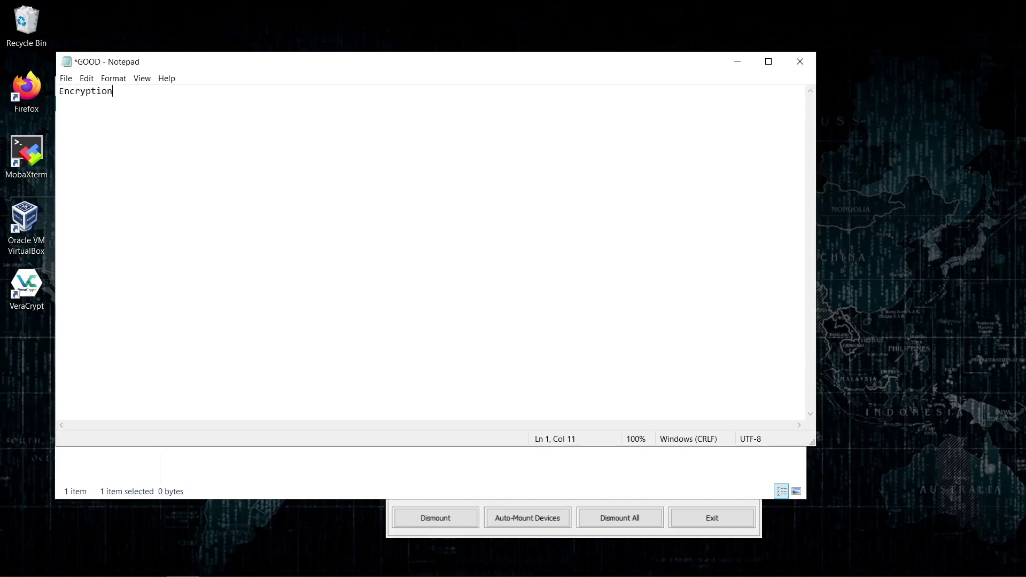
{"action": "type", "text": " file"}
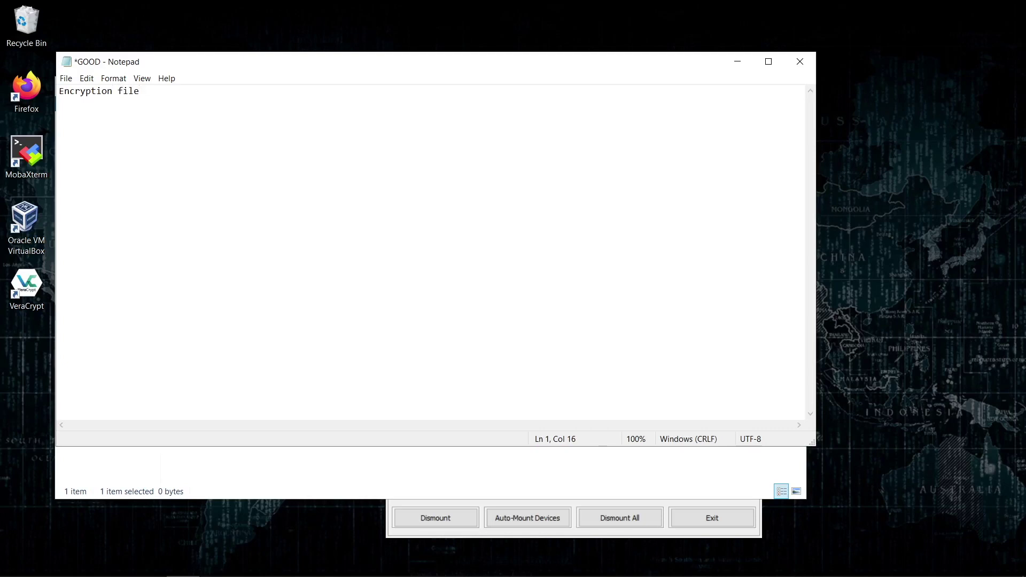
{"action": "key", "text": "ctrl+s"}
{"action": "left_click", "coordinate": [801, 61]}
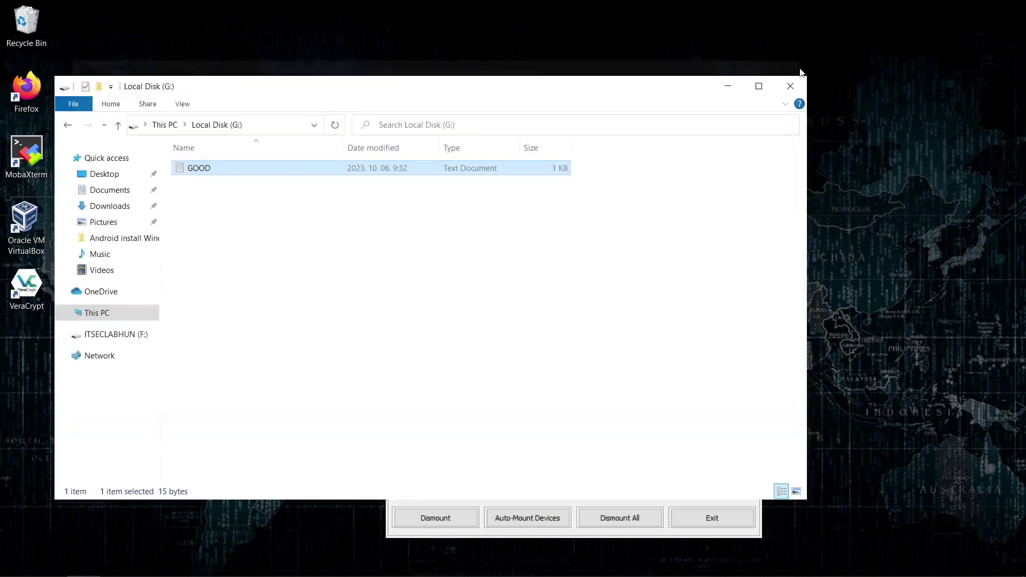
{"action": "left_click", "coordinate": [493, 296]}
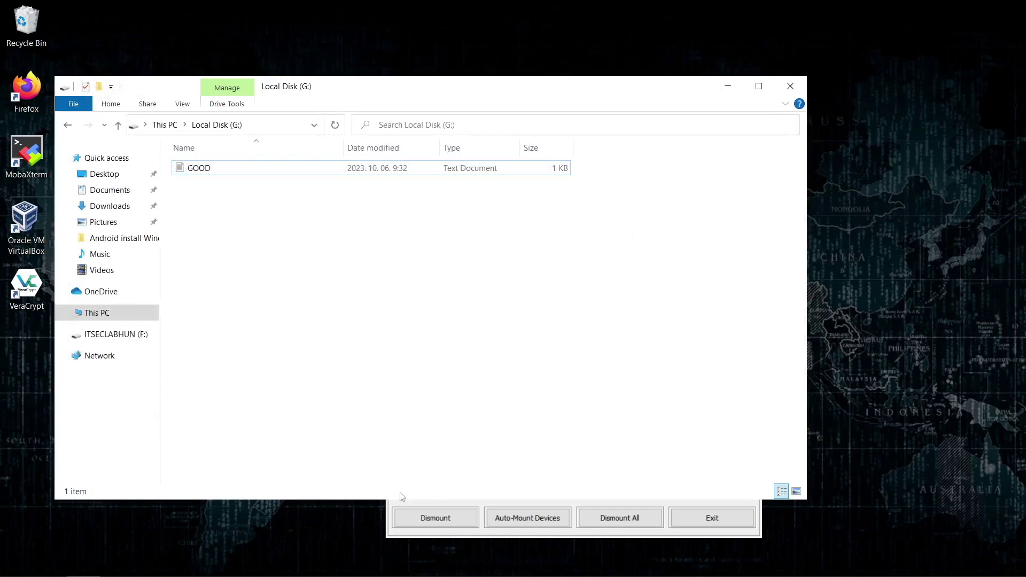
- Return to VeraCrypt and dismount the encrypted volume on drive G:
{"action": "left_click_drag", "start_coordinate": [415, 85], "coordinate": [606, 32]}
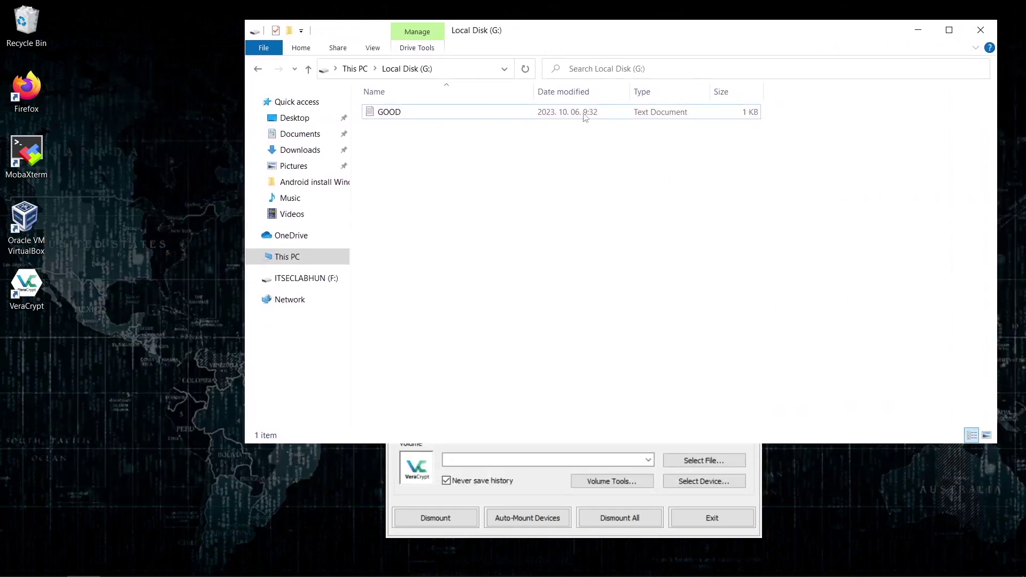
{"action": "left_click", "coordinate": [549, 488]}
{"action": "left_click", "coordinate": [473, 297]}
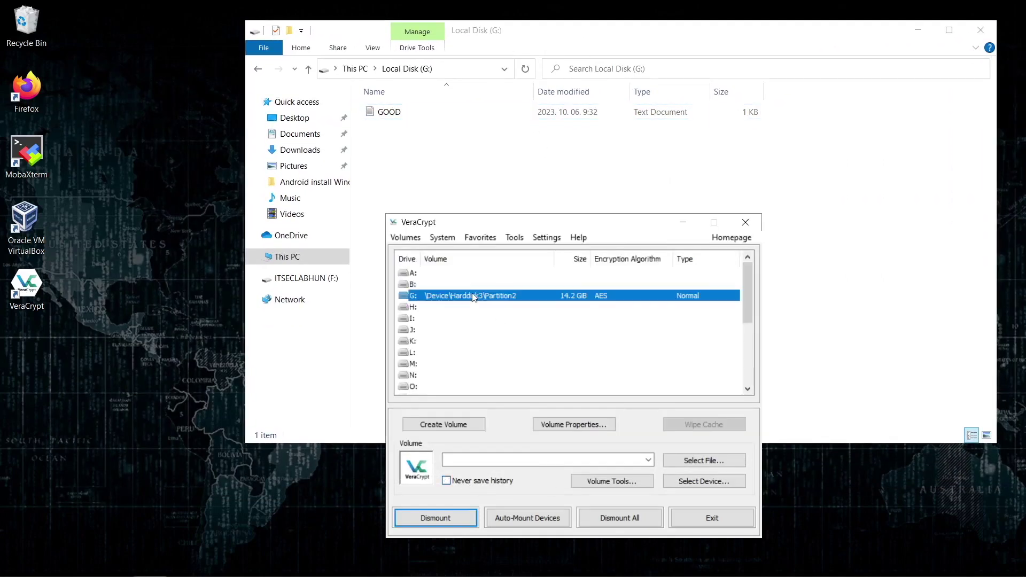
{"action": "left_click", "coordinate": [439, 516]}
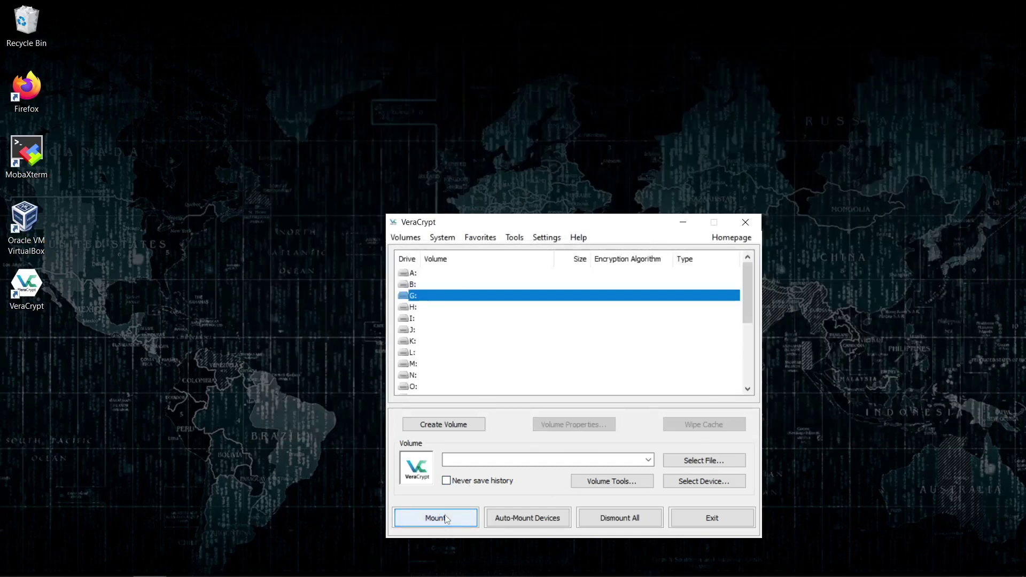
- Check the list of devices and drives in File Explorer for the encrypted drive G:
{"action": "key", "text": "super+e"}
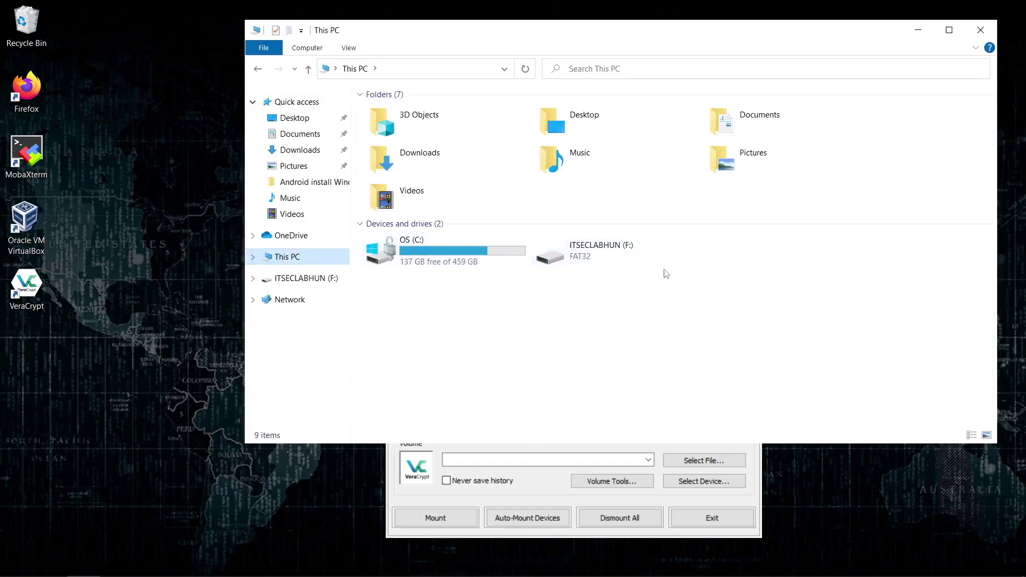
{"action": "right_click", "coordinate": [640, 316]}
{"action": "left_click", "coordinate": [443, 375]}
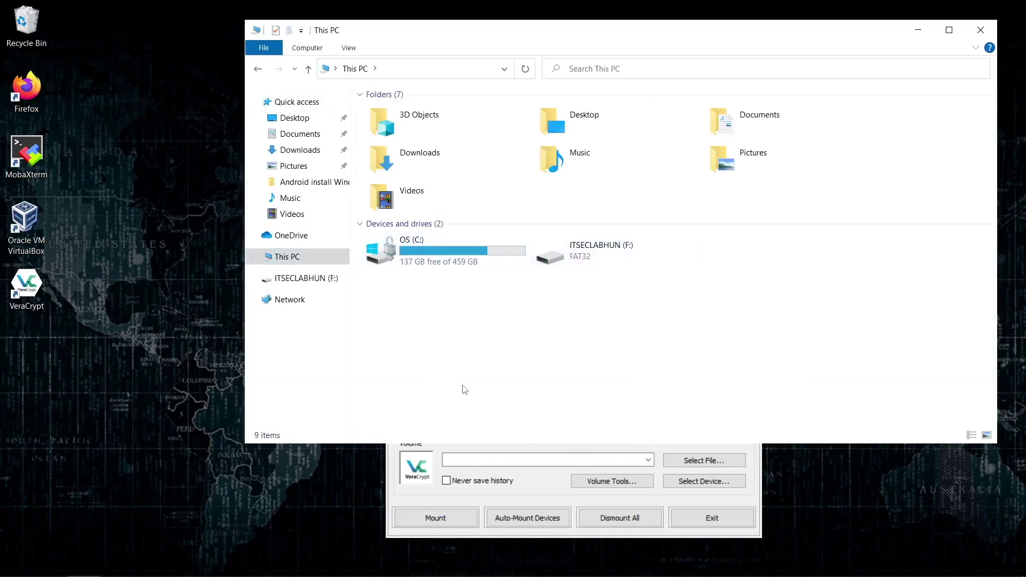